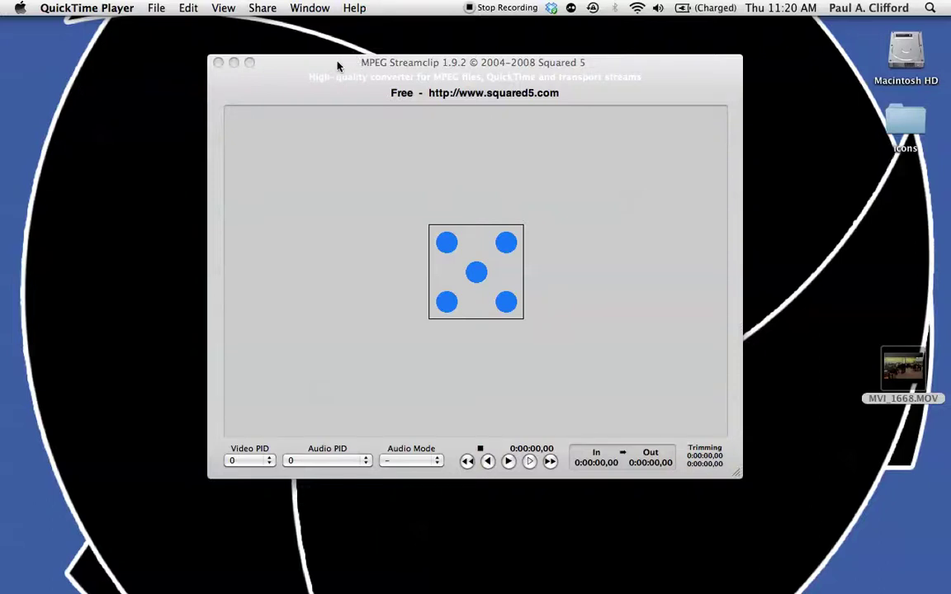
# - Bring the empty MPEG Streamclip window to the front and move it lower on screen
pyautogui.click(338, 66)
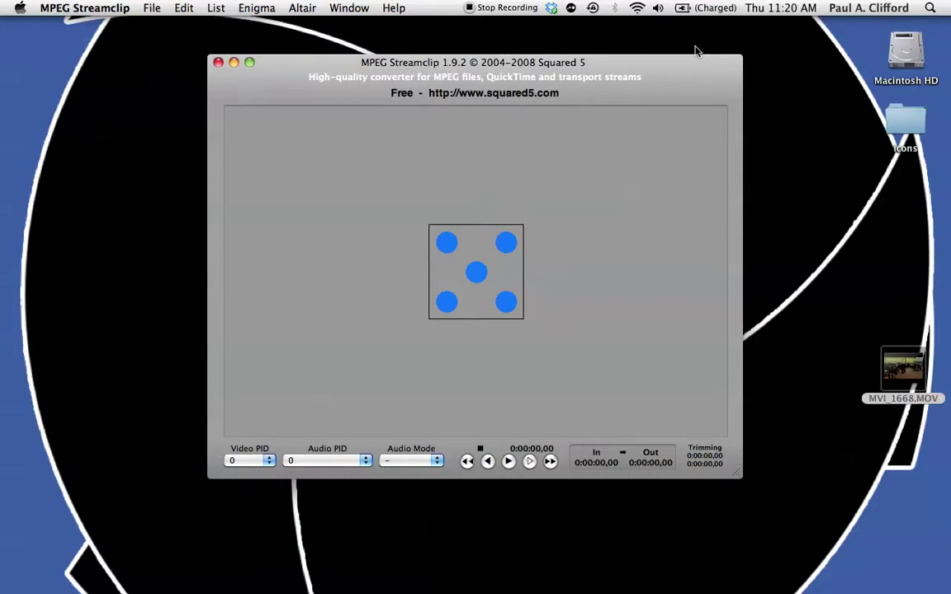
pyautogui.moveTo(708, 84)
pyautogui.mouseDown()
pyautogui.moveTo(700, 112)
pyautogui.moveTo(714, 112)
pyautogui.mouseUp()
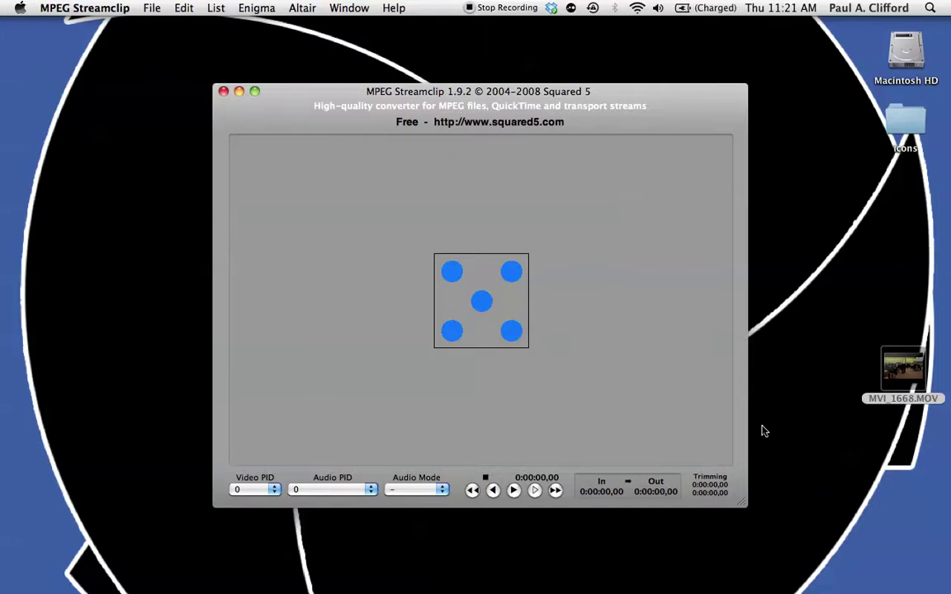
pyautogui.moveTo(915, 371); pyautogui.dragTo(877, 355)
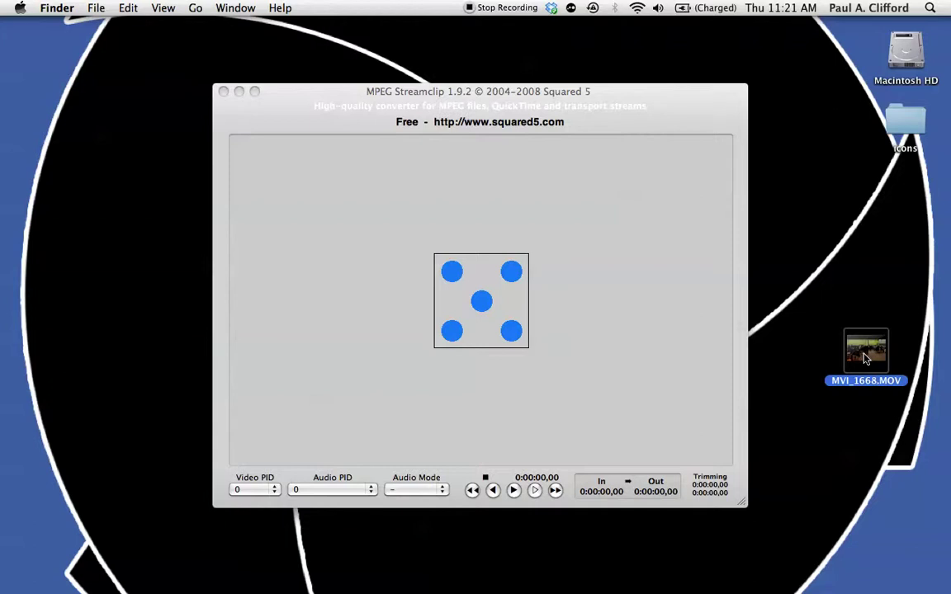
# - Load MVI_1668.MOV into the converter window by dragging it in from the desktop
pyautogui.click(651, 108)
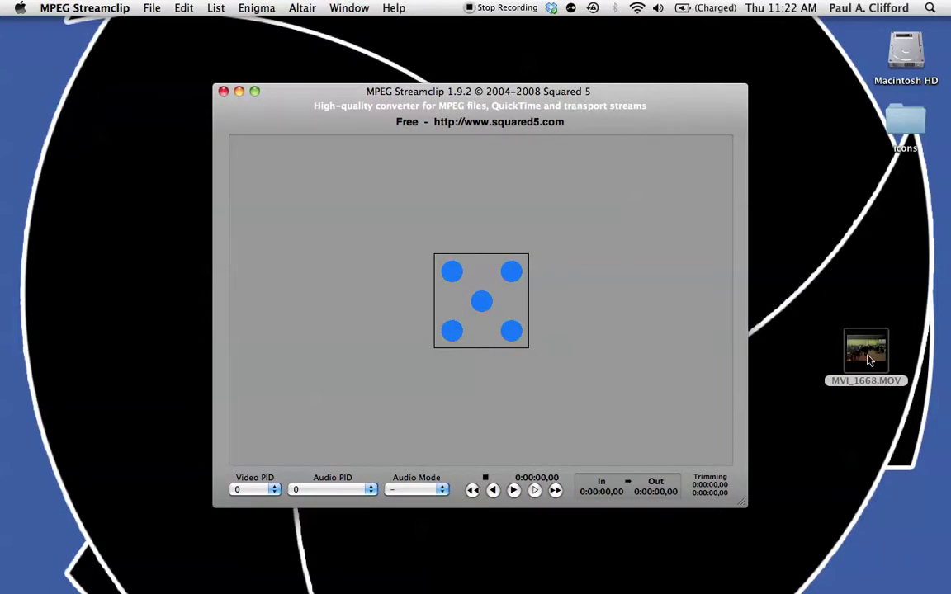
pyautogui.moveTo(868, 360); pyautogui.dragTo(462, 316)
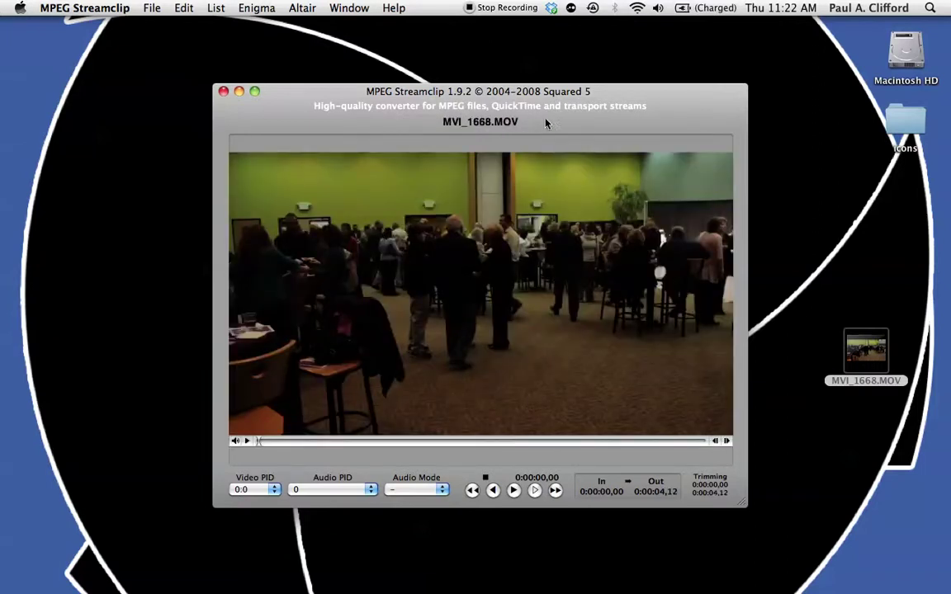
pyautogui.click(154, 6)
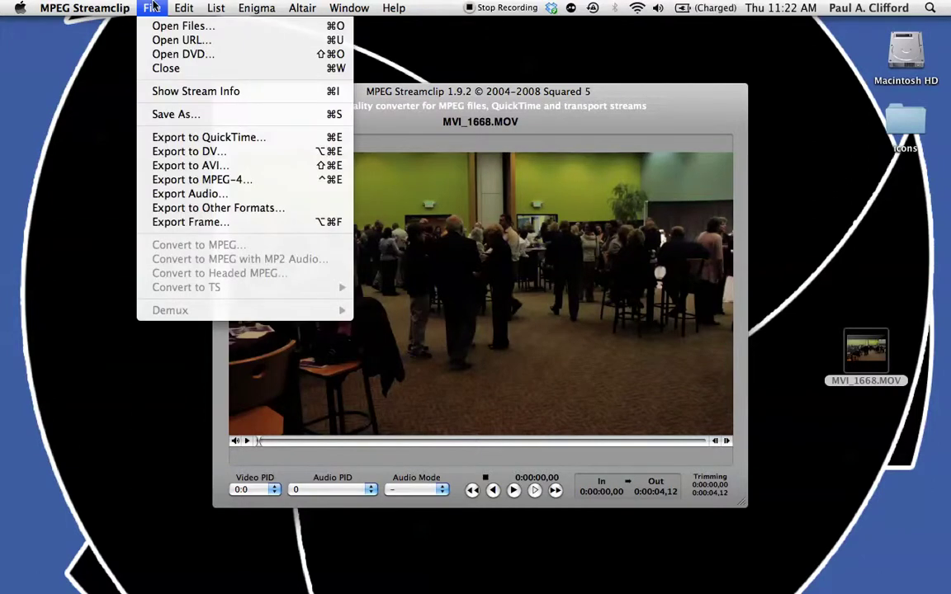
# - Start a QuickTime export and choose Apple ProRes 422 (LT) as the compression codec
pyautogui.click(175, 140)
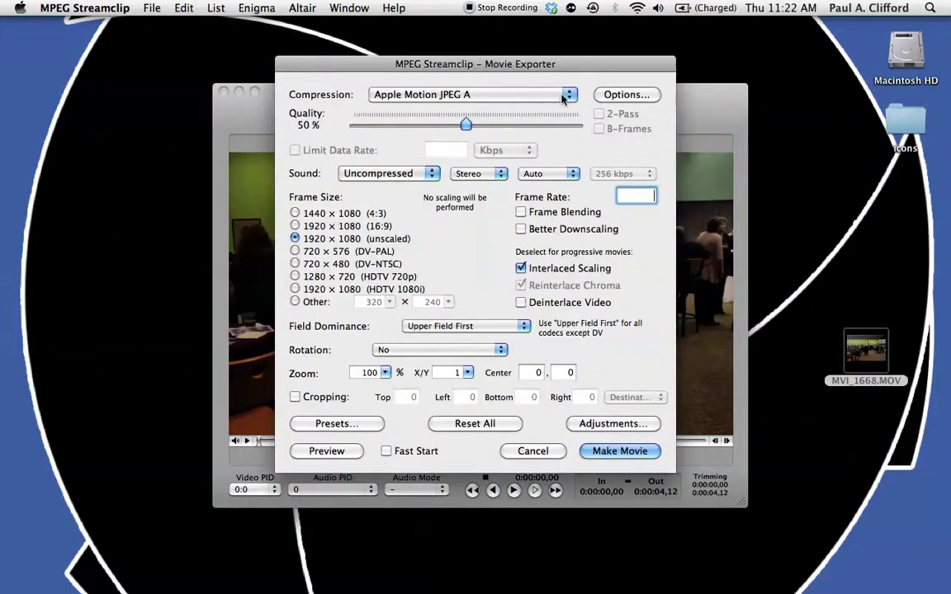
pyautogui.click(512, 95)
pyautogui.scroll(-5, 522, 103)
pyautogui.scroll(10, 499, 103)
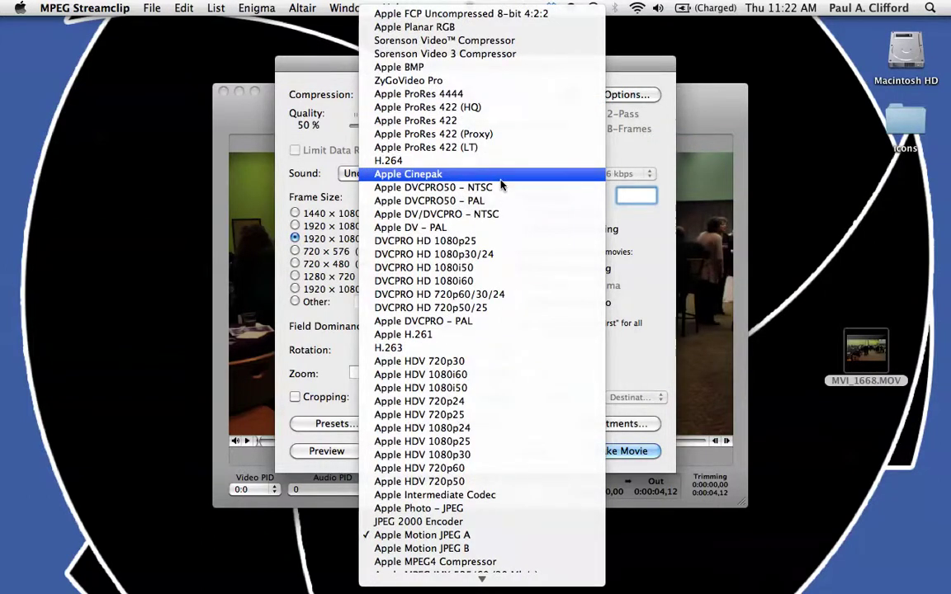
pyautogui.scroll(-3, 485, 392)
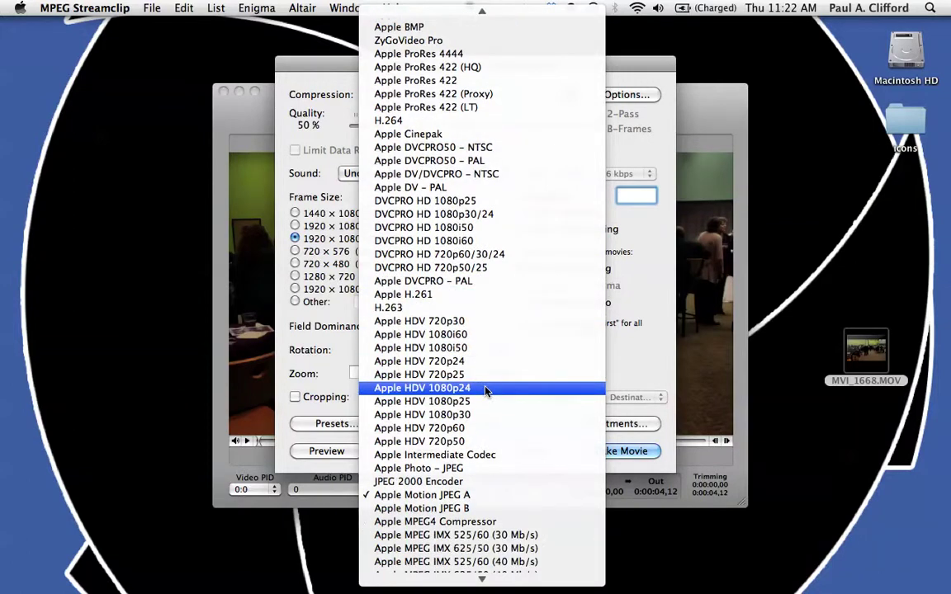
pyautogui.scroll(3, 485, 391)
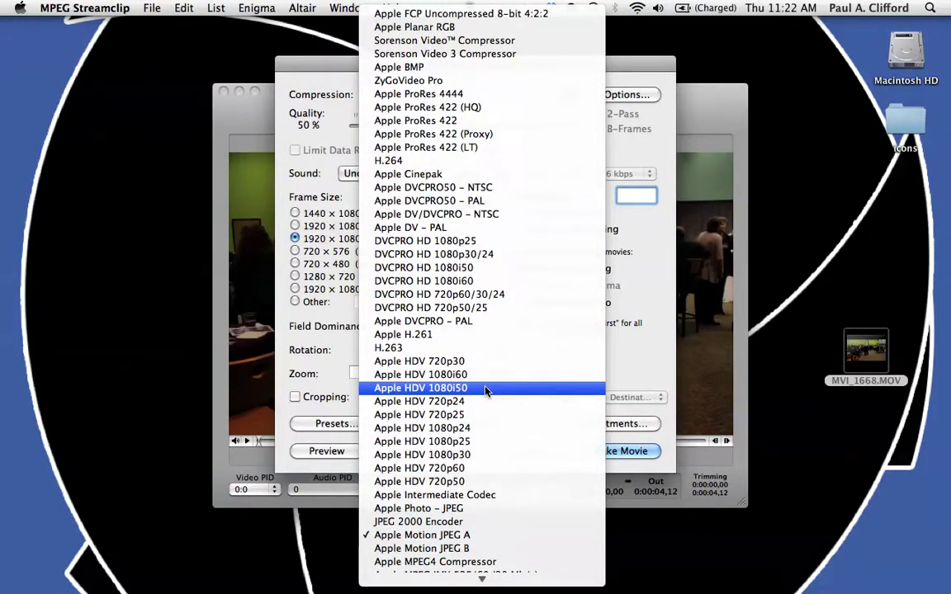
pyautogui.scroll(-5, 486, 392)
pyautogui.scroll(-13, 485, 391)
pyautogui.scroll(-20, 487, 391)
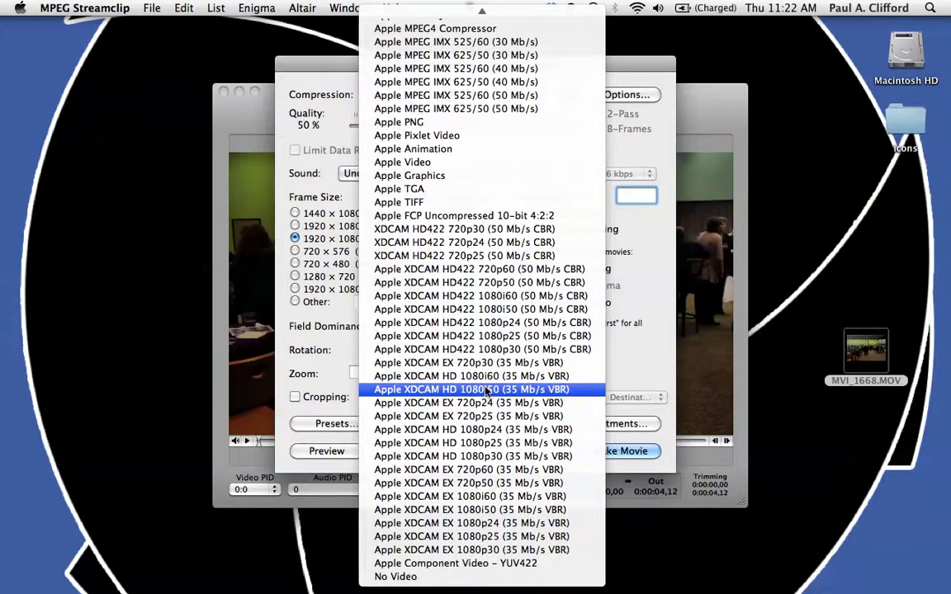
pyautogui.scroll(8, 485, 391)
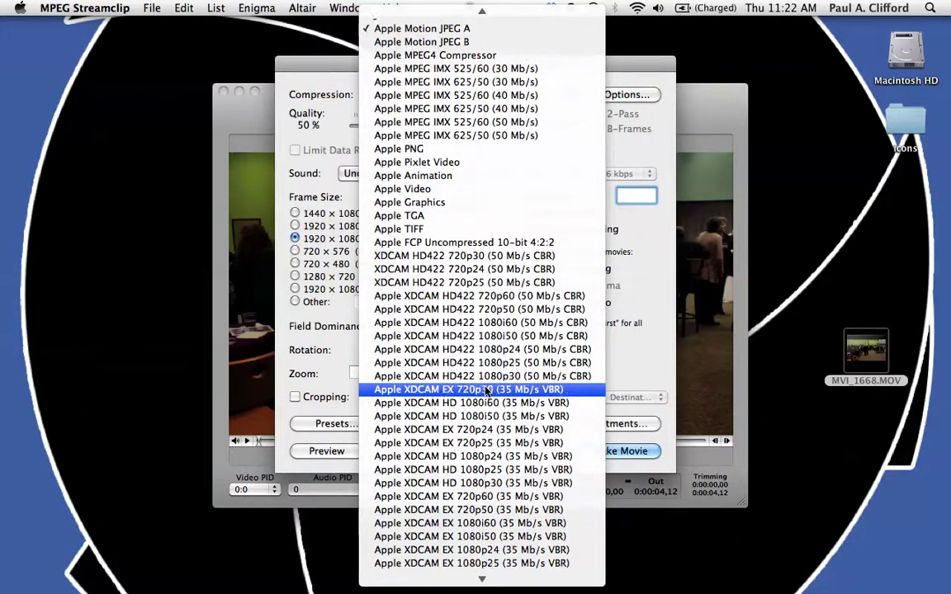
pyautogui.scroll(5, 487, 391)
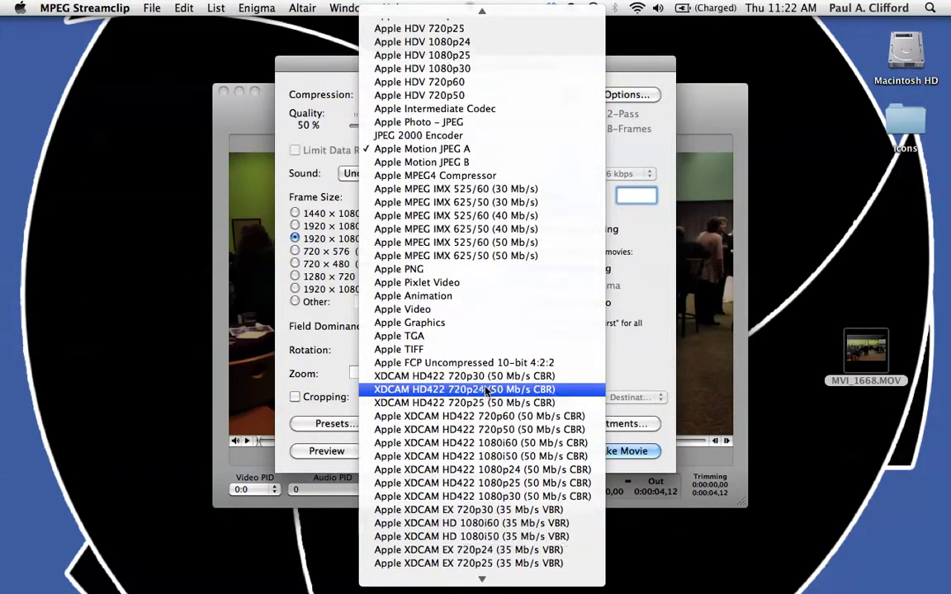
pyautogui.scroll(7, 487, 392)
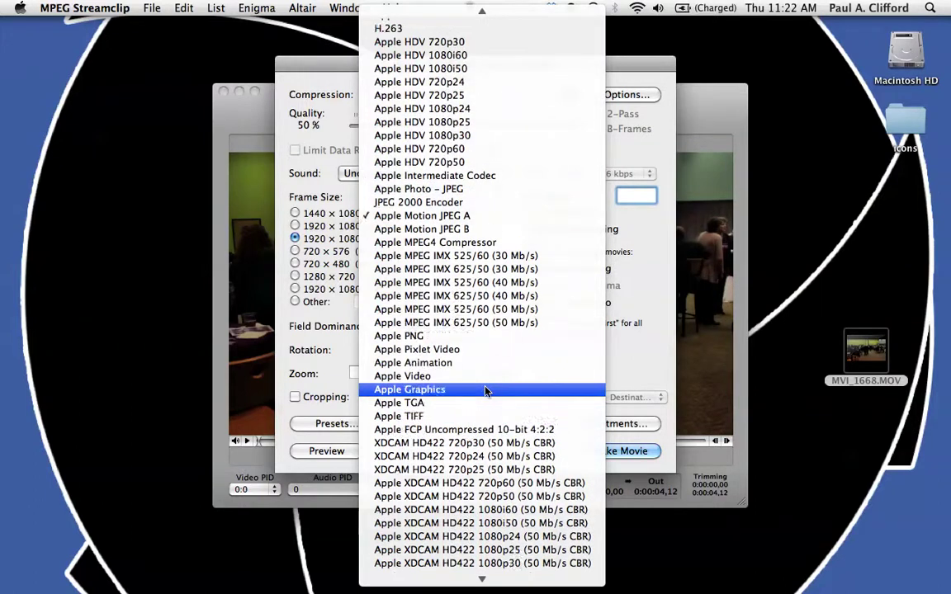
pyautogui.scroll(6, 487, 391)
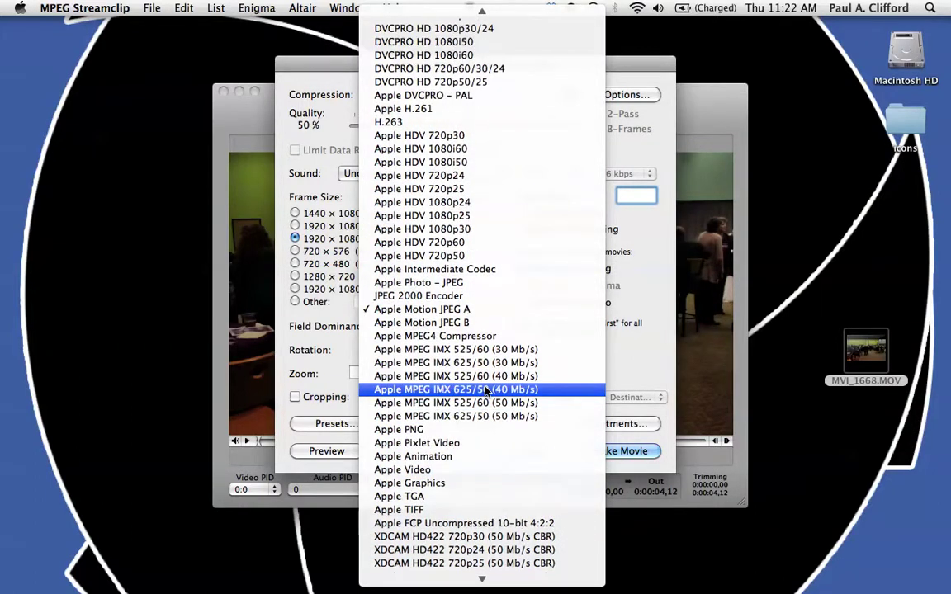
pyautogui.scroll(7, 487, 391)
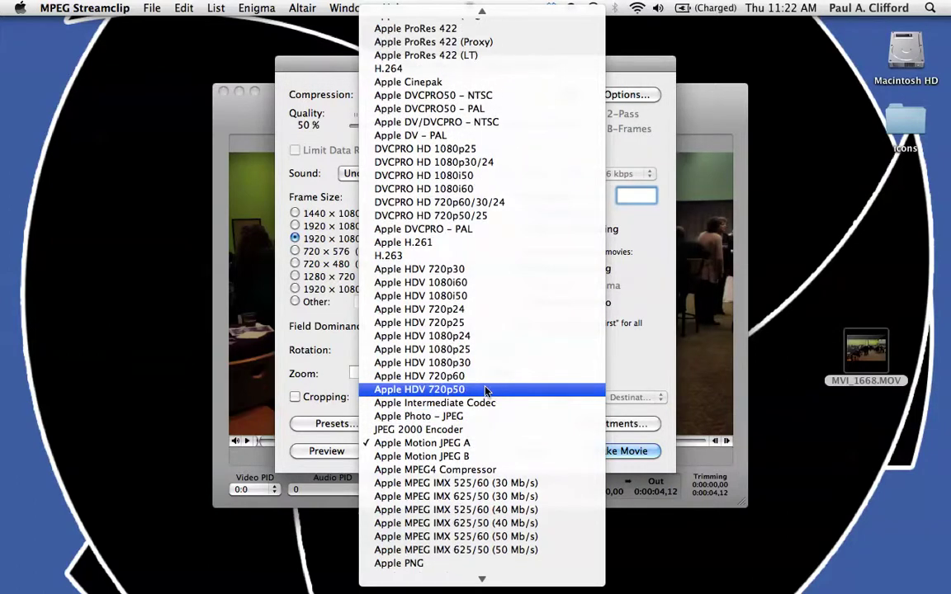
pyautogui.scroll(-1, 487, 392)
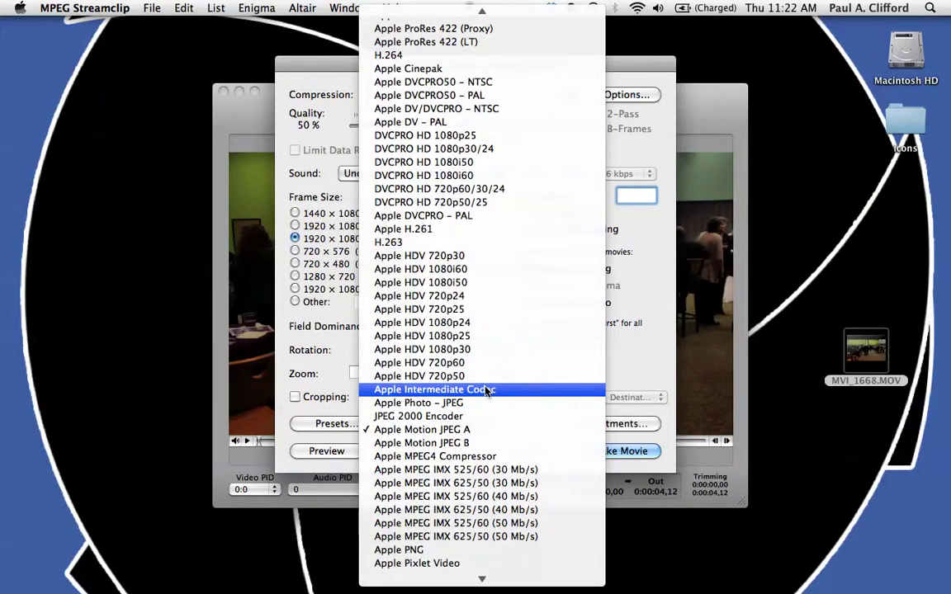
pyautogui.scroll(4, 487, 391)
pyautogui.scroll(4, 487, 391)
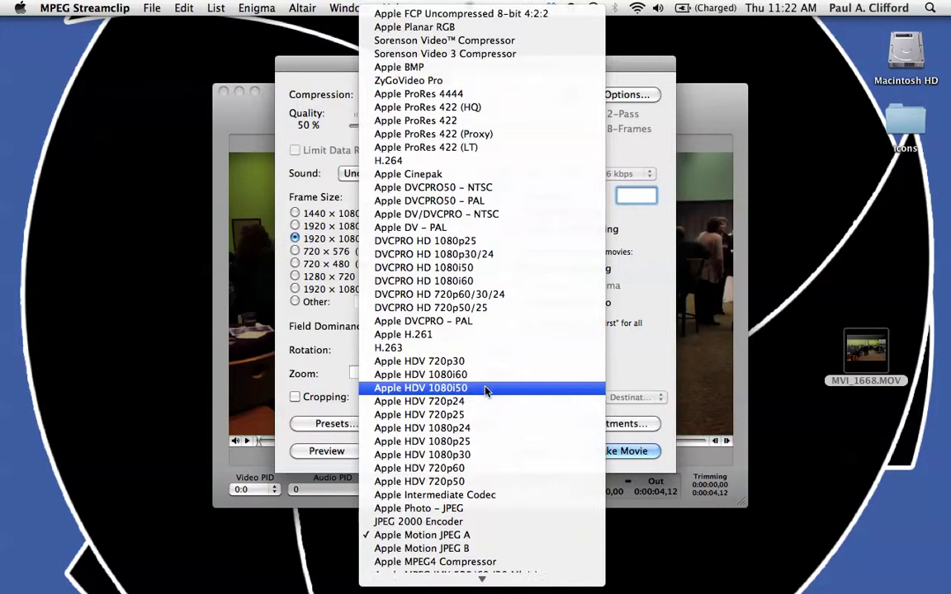
pyautogui.click(475, 148)
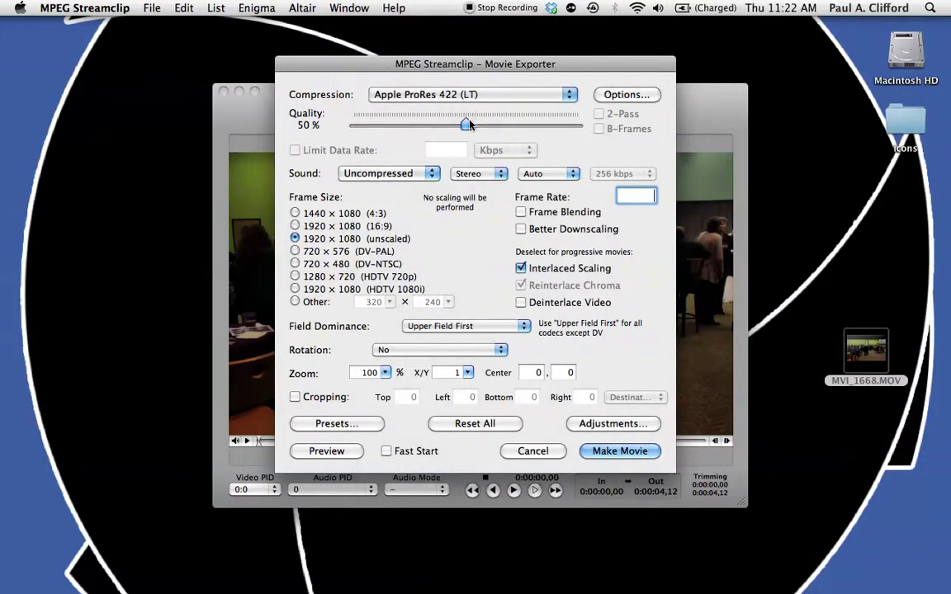
# - Set export quality to 100% and uncheck Interlaced Scaling in Options
pyautogui.moveTo(467, 124); pyautogui.dragTo(612, 146)
pyautogui.click(631, 95)
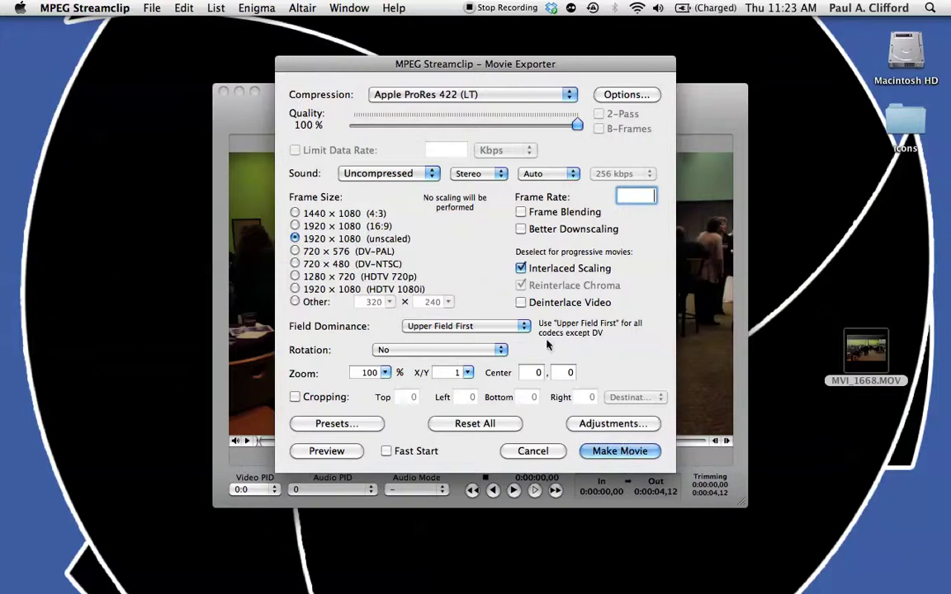
pyautogui.click(521, 269)
# - Save the movie to the Desktop as 'MVI_1668 pr422.mov' to begin the ProRes export
pyautogui.click(619, 451)
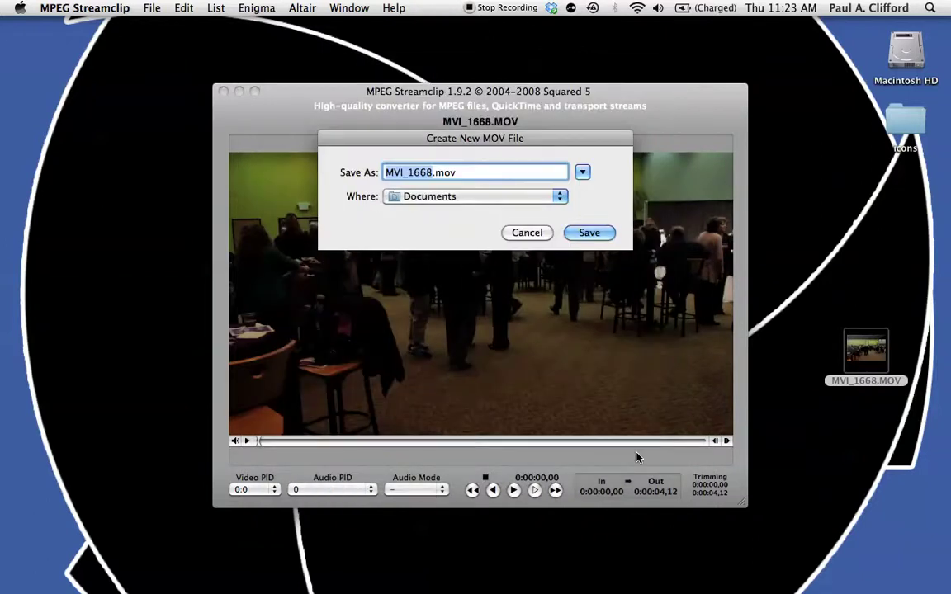
pyautogui.click(558, 197)
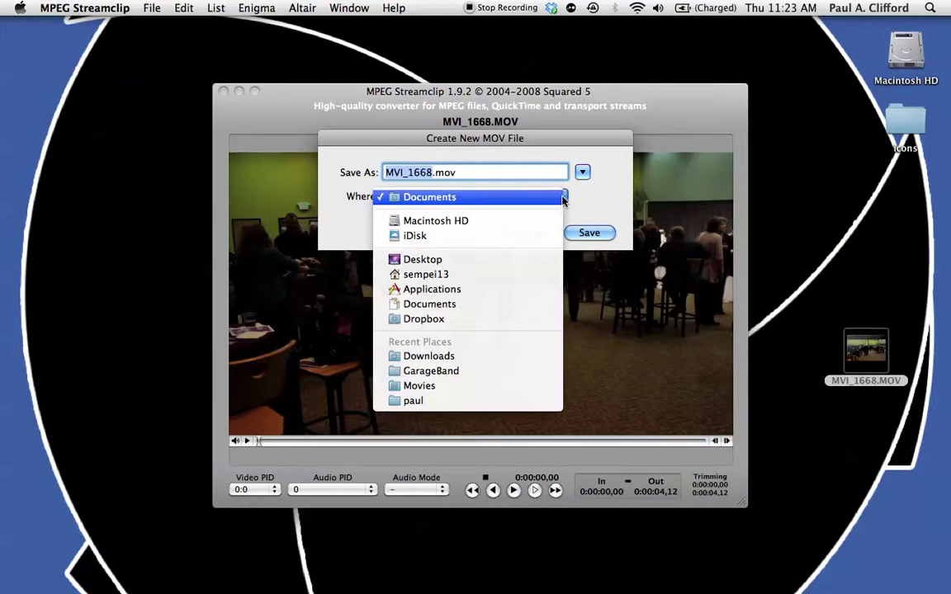
pyautogui.click(501, 265)
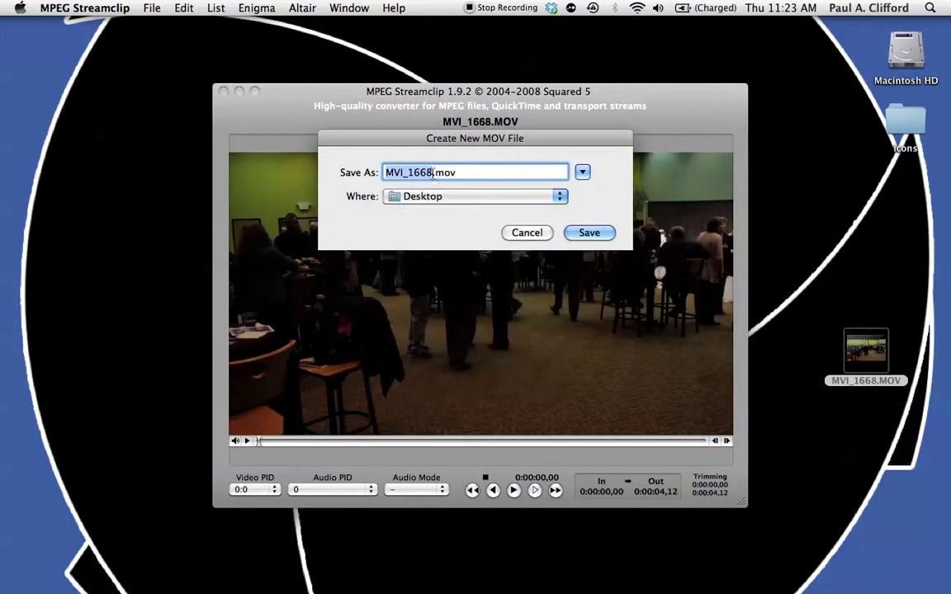
pyautogui.click(532, 172)
pyautogui.press('Left')
pyautogui.press('Left')
pyautogui.press('Left')
pyautogui.press('Left')
pyautogui.write('pr4')
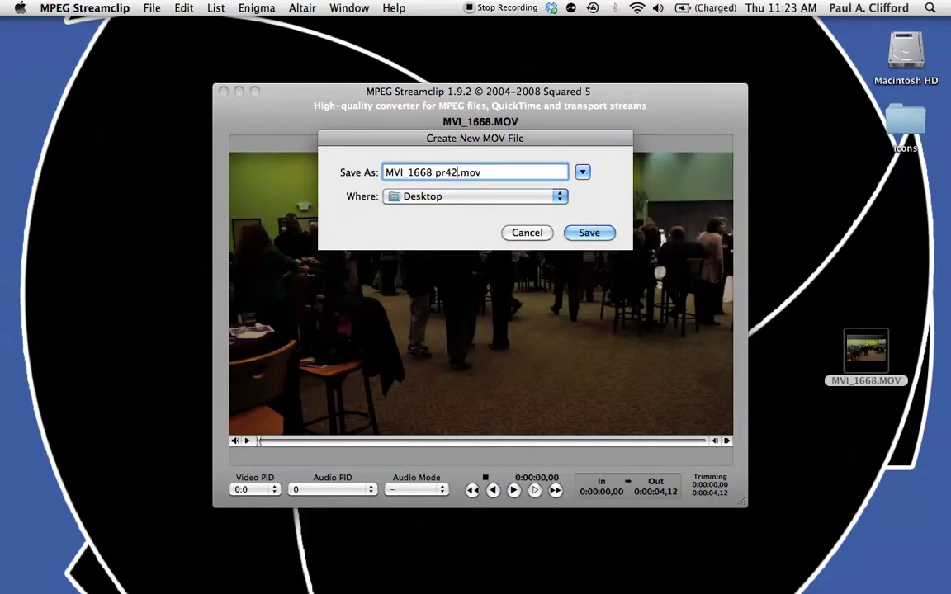
pyautogui.write('2')
pyautogui.click(598, 235)
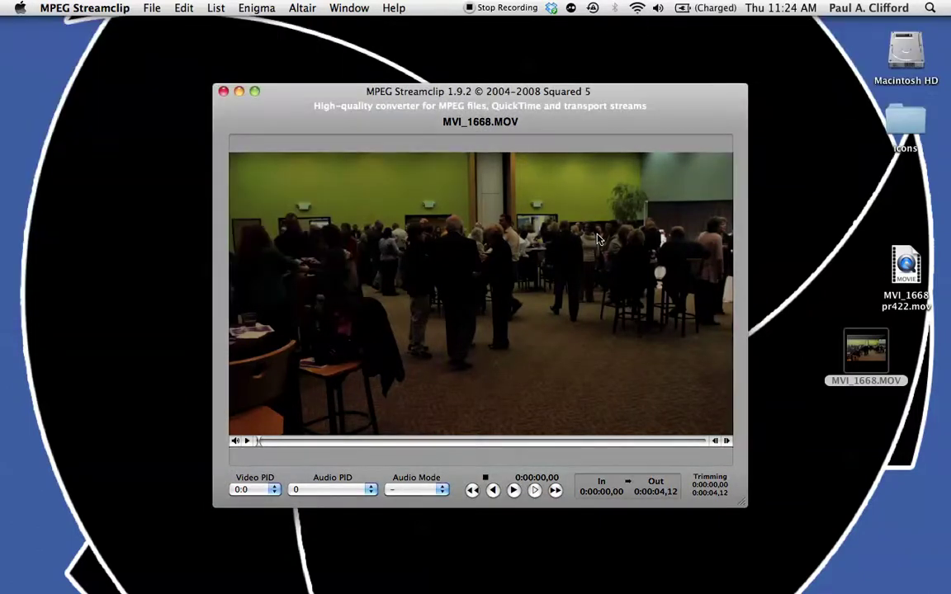
# - After encoding finishes, select the new MVI_1668 pr422.mov file on the desktop
pyautogui.click(907, 266)
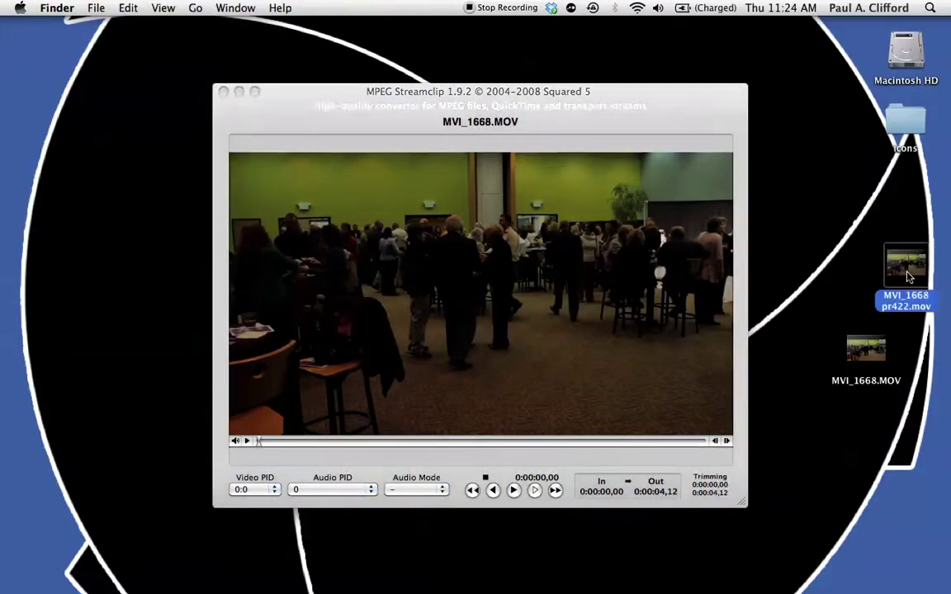